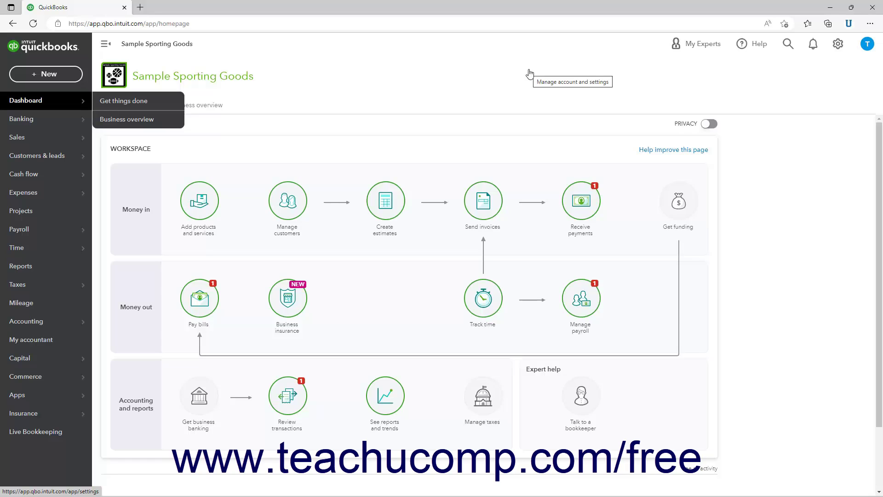
Go to the Recurring transactions list from the gear menu and start a new template
{"action": "left_click", "coordinate": [835, 49]}
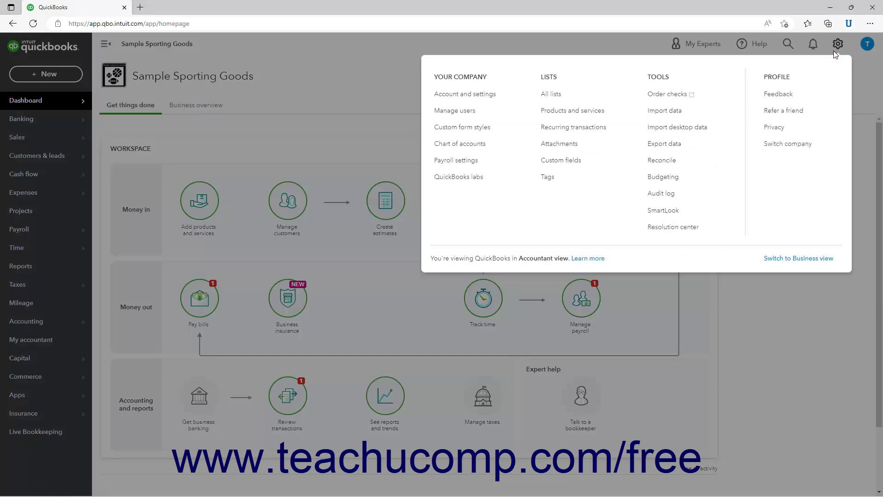
{"action": "left_click", "coordinate": [592, 133]}
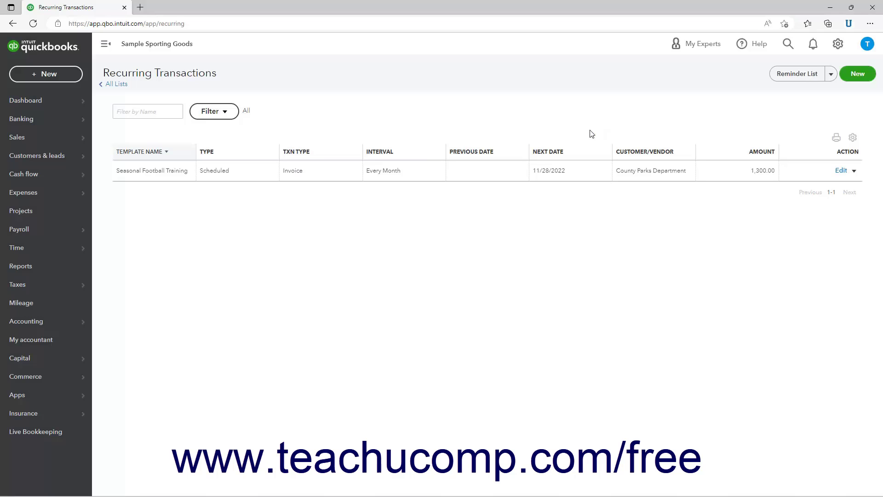
{"action": "left_click", "coordinate": [856, 78]}
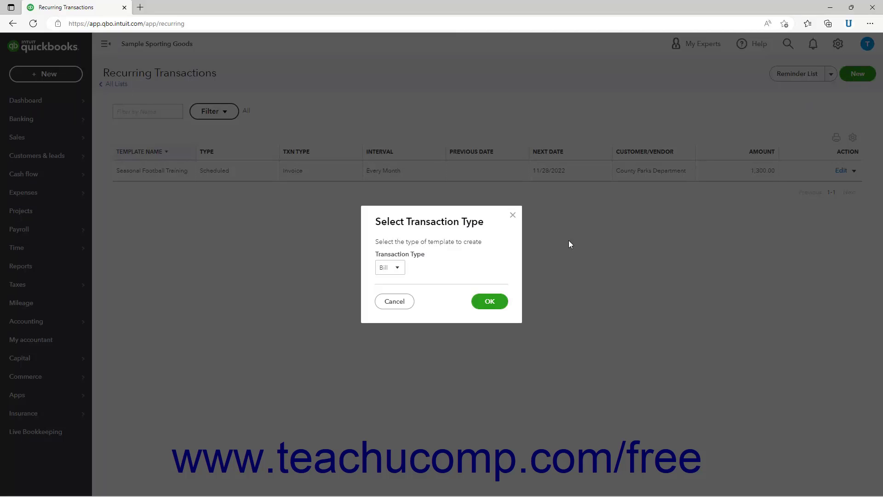
Keep Bill as the transaction type and open the blank recurring bill form
{"action": "left_click", "coordinate": [399, 269]}
{"action": "left_click", "coordinate": [400, 285]}
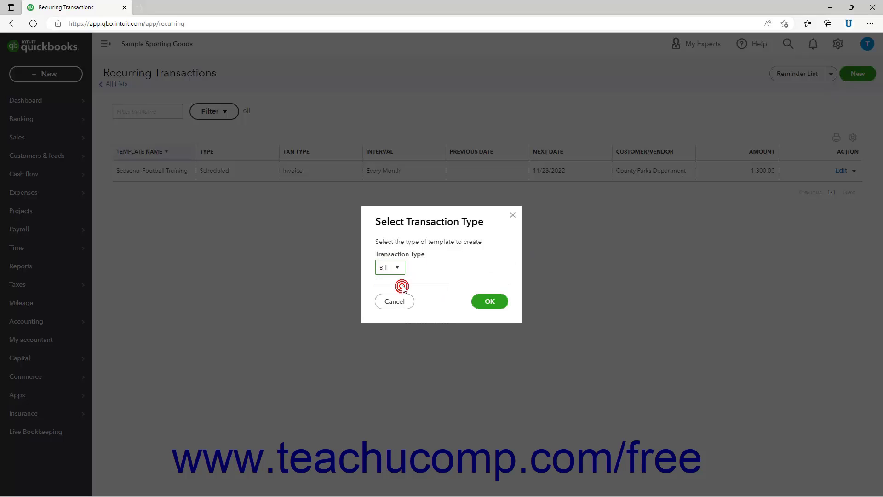
{"action": "left_click", "coordinate": [489, 302]}
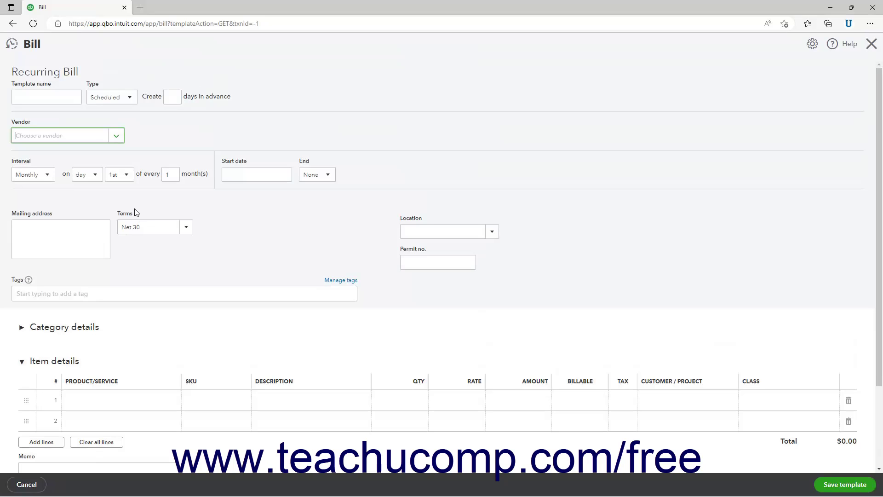
Save an Unscheduled bill template named 'Monthly Internet' with Comcable as the vendor
{"action": "left_click", "coordinate": [49, 97]}
{"action": "type", "text": "Monthly Internet"}
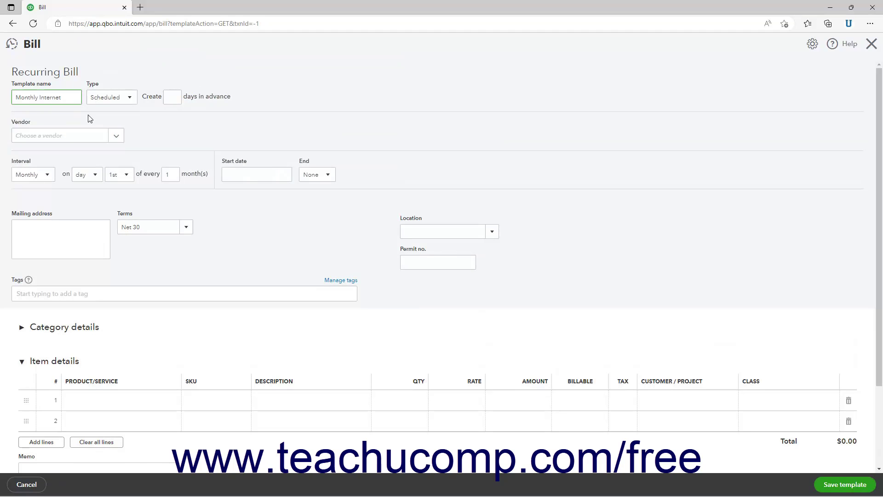
{"action": "left_click", "coordinate": [129, 98]}
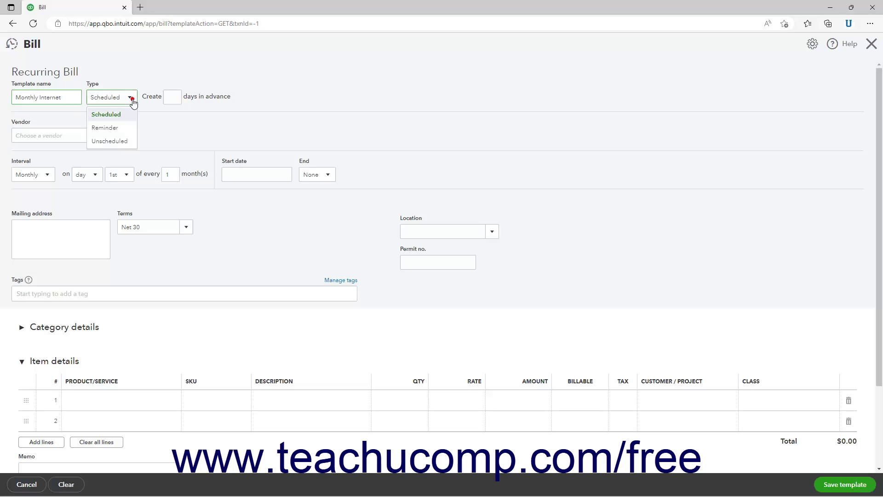
{"action": "left_click", "coordinate": [123, 141]}
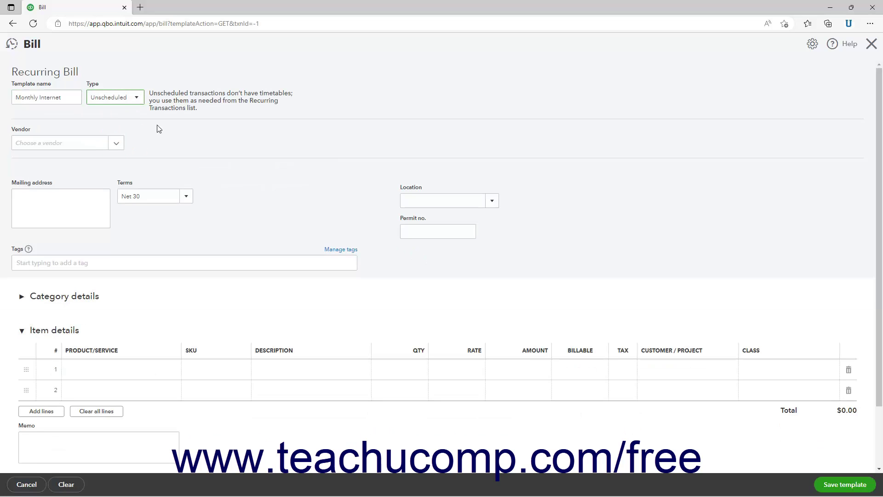
{"action": "left_click", "coordinate": [117, 145]}
{"action": "left_click", "coordinate": [107, 181]}
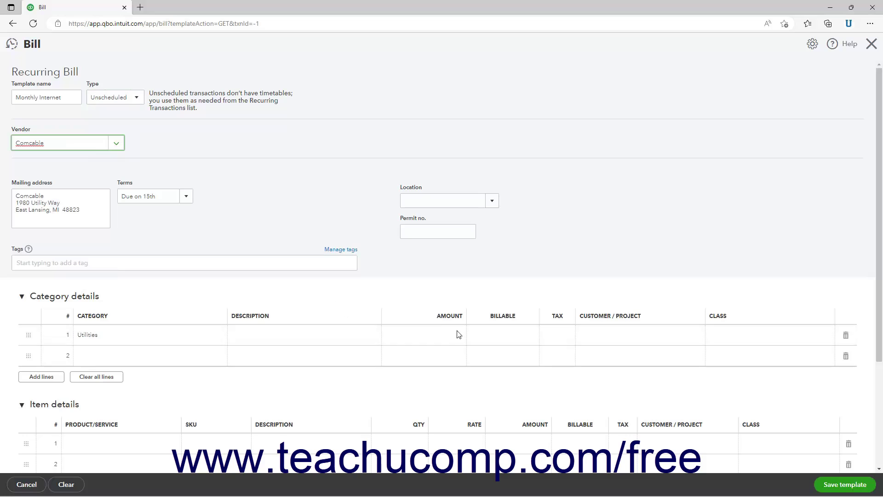
{"action": "left_click", "coordinate": [828, 486]}
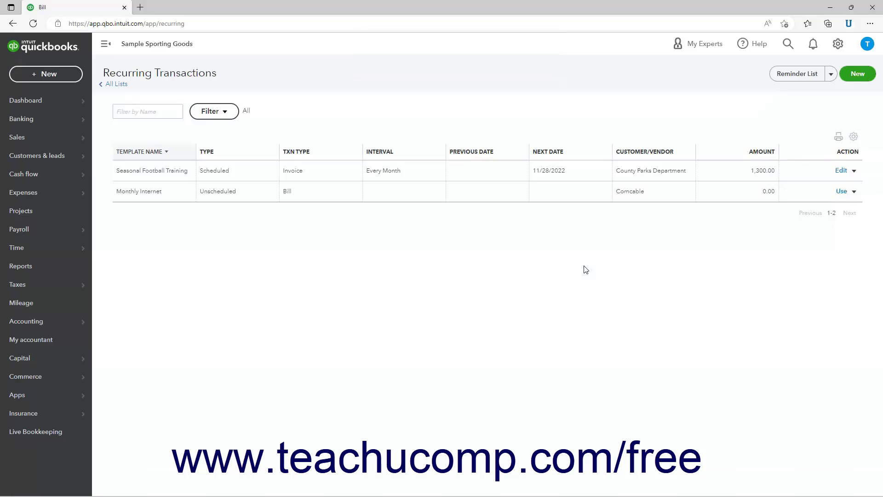
Filter the recurring transactions list by transaction type Bill
{"action": "left_click", "coordinate": [228, 117]}
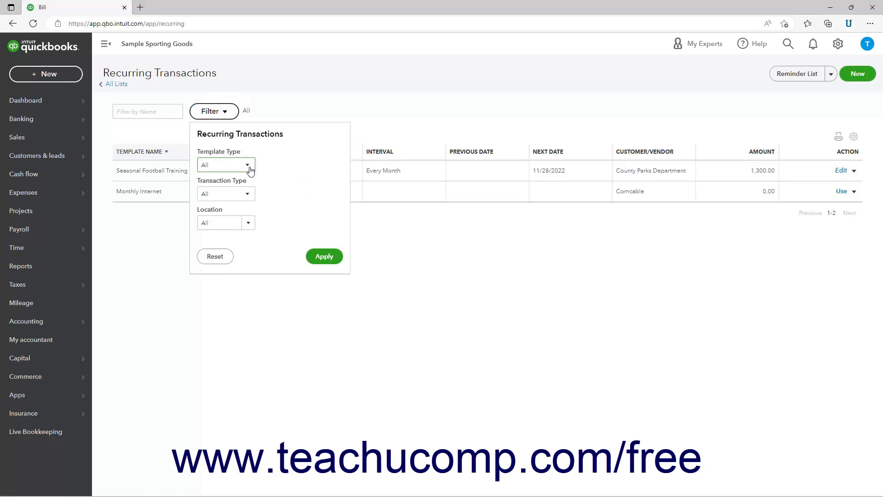
{"action": "left_click", "coordinate": [248, 198]}
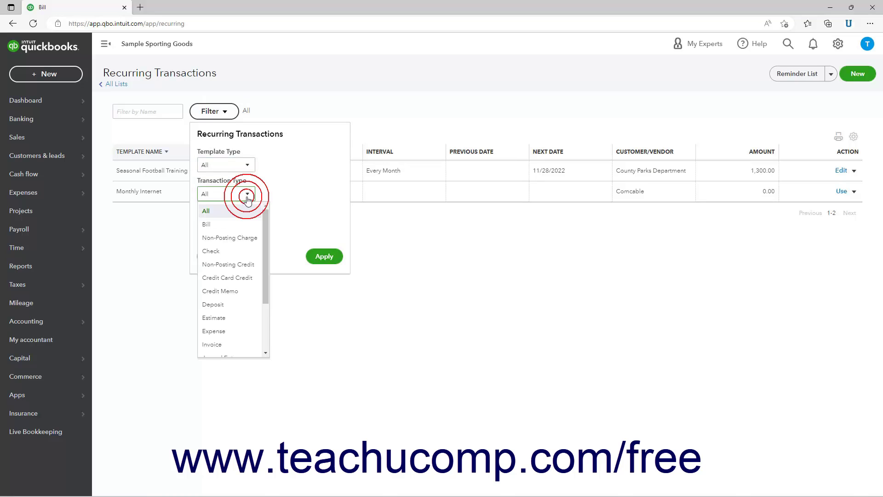
{"action": "left_click", "coordinate": [237, 225]}
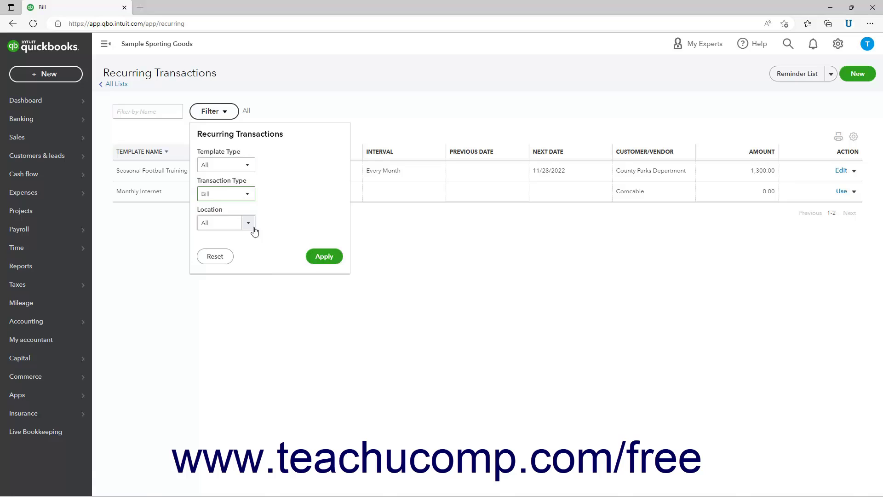
{"action": "left_click", "coordinate": [324, 256]}
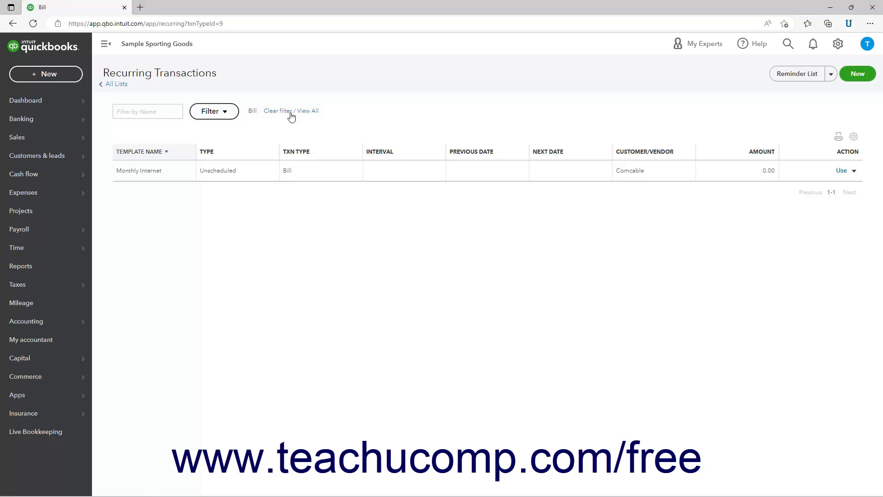
Clear the filter to show all templates and bring up the list's print preview
{"action": "left_click", "coordinate": [253, 113]}
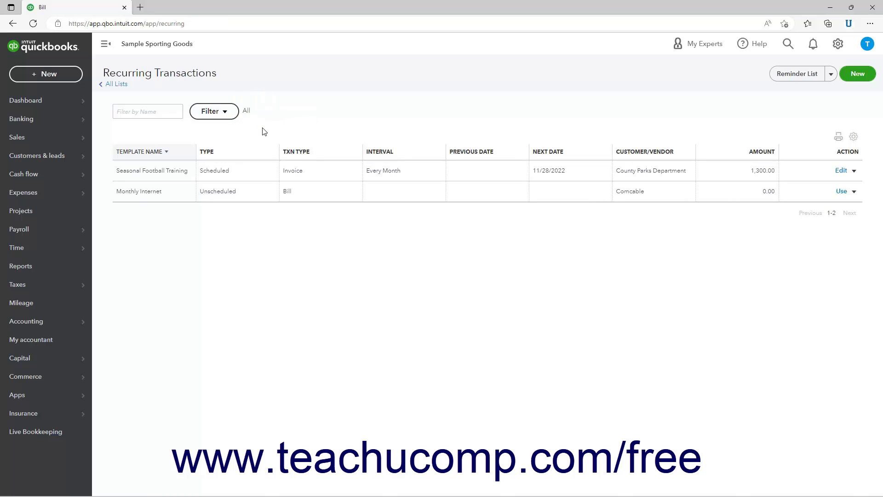
{"action": "left_click", "coordinate": [838, 138]}
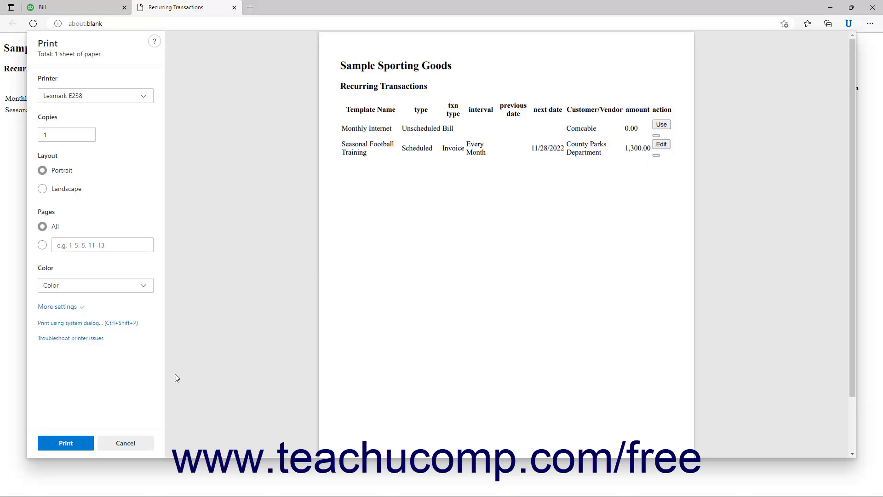
Cancel printing and close the Recurring Transactions print tab
{"action": "left_click", "coordinate": [125, 443]}
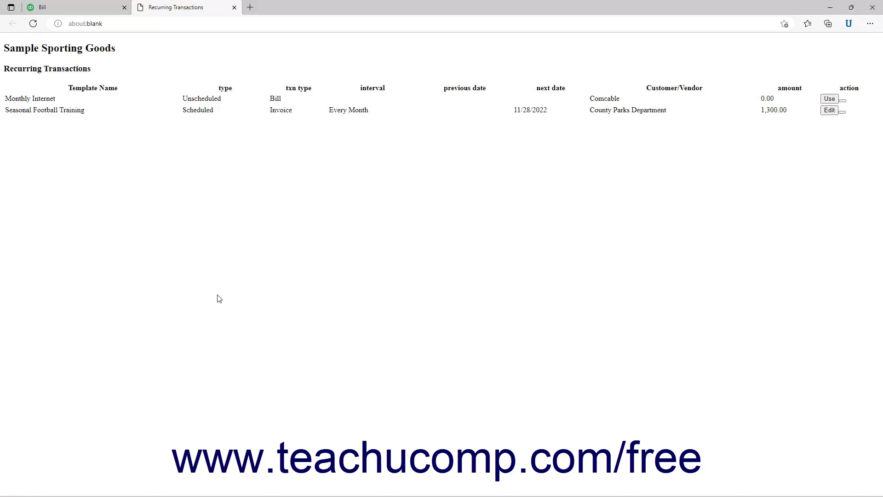
{"action": "left_click", "coordinate": [234, 8]}
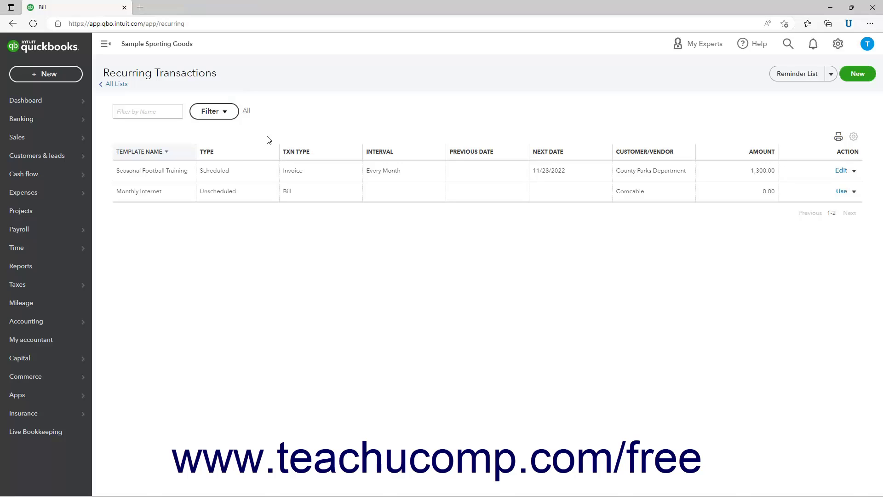
{"action": "left_click", "coordinate": [855, 138]}
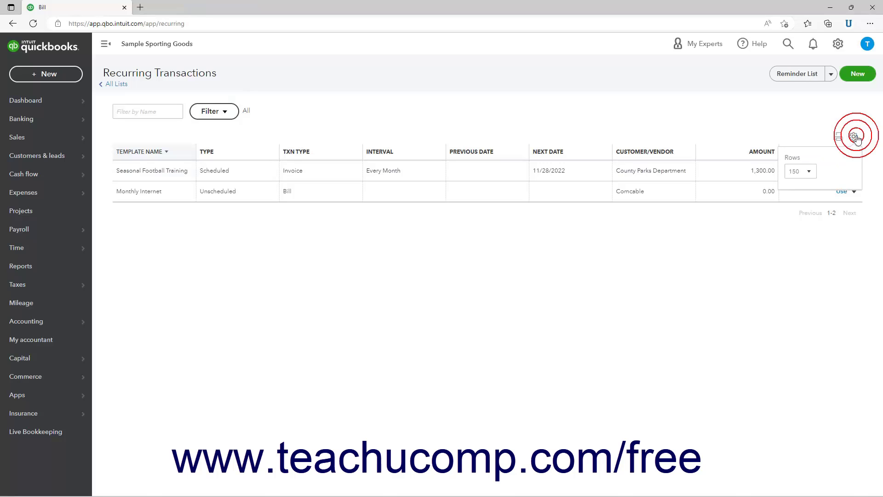
{"action": "left_click", "coordinate": [808, 172]}
{"action": "left_click", "coordinate": [808, 172]}
{"action": "left_click", "coordinate": [854, 136]}
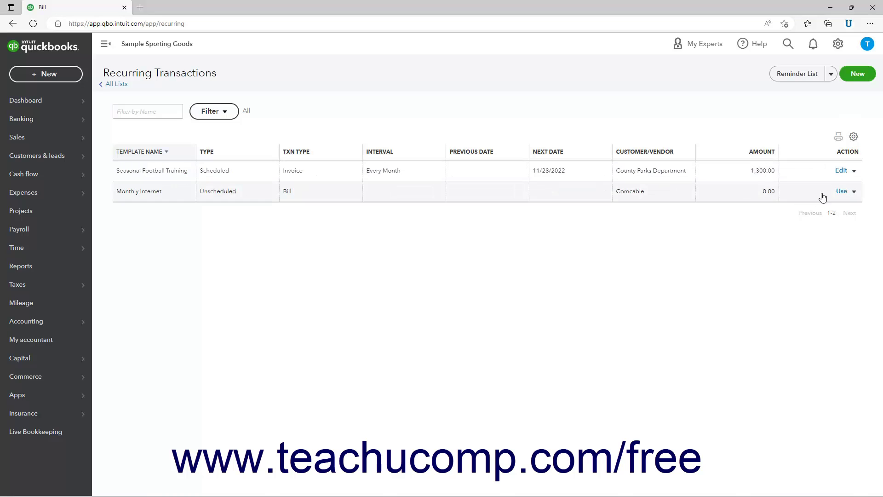
Show the Edit, Duplicate and Delete options for the Monthly Internet template
{"action": "left_click", "coordinate": [854, 192]}
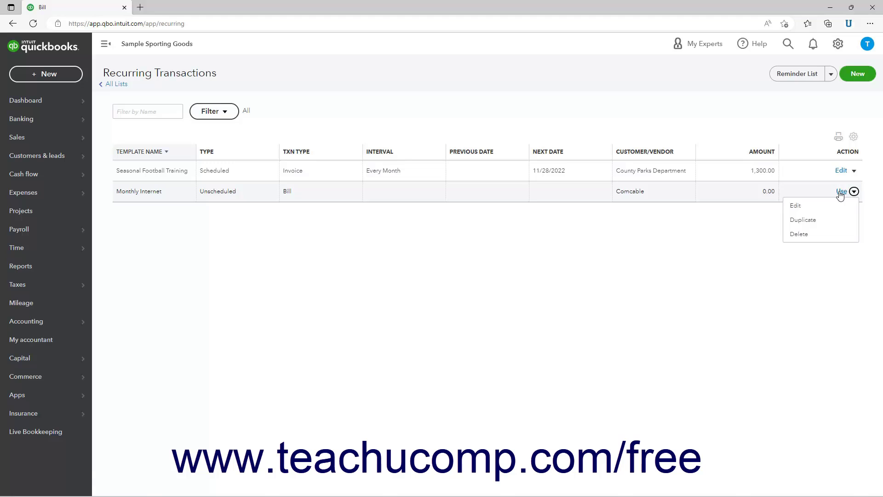
Delete the Monthly Internet template, confirming with Yes
{"action": "left_click", "coordinate": [800, 234]}
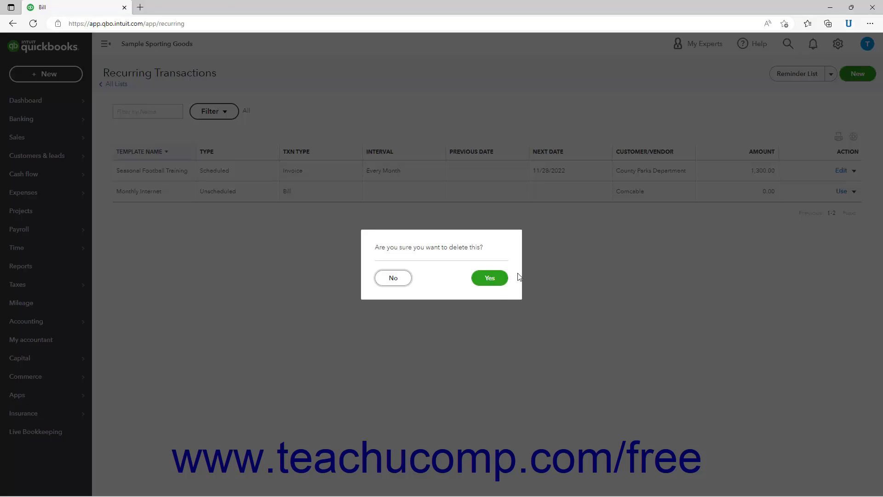
{"action": "left_click", "coordinate": [493, 278]}
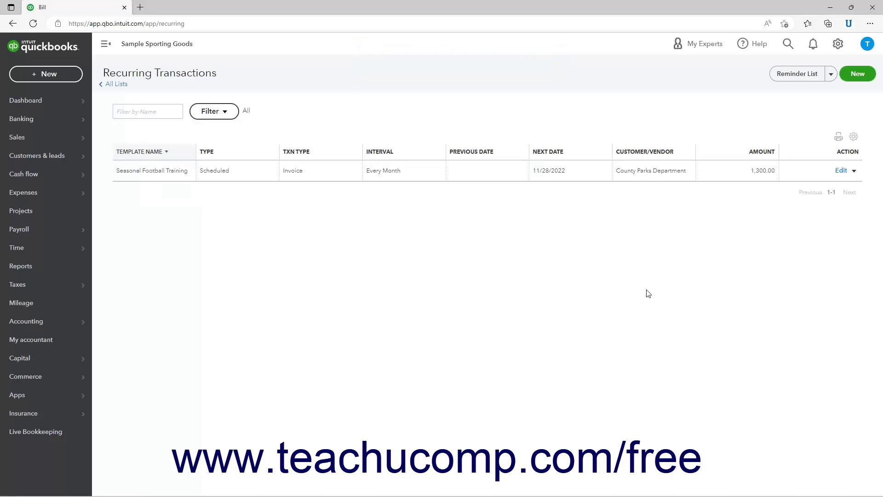
{"action": "left_click", "coordinate": [854, 171]}
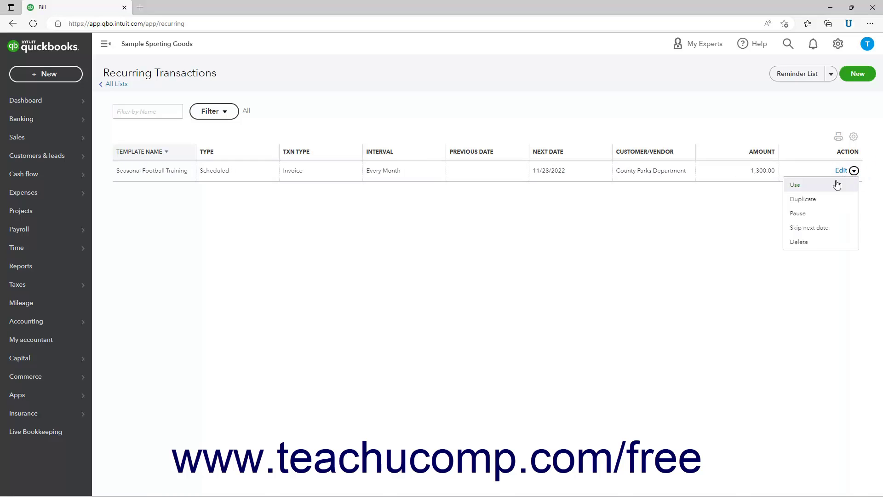
Pause Seasonal Football Training, then resume it so its next date is 11/28/2022 again
{"action": "left_click", "coordinate": [798, 214]}
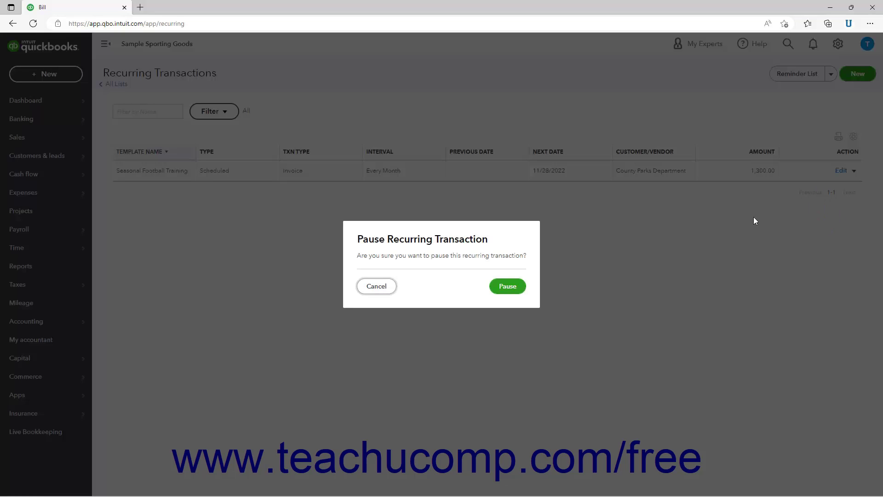
{"action": "left_click", "coordinate": [515, 289]}
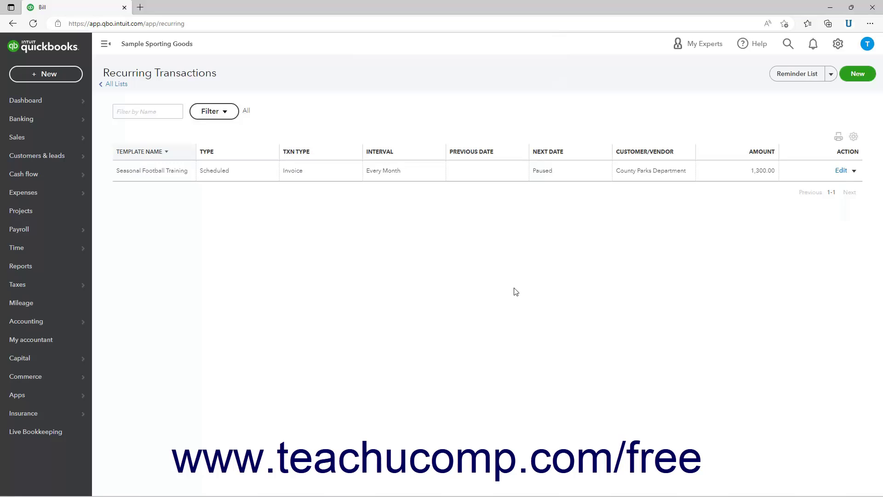
{"action": "left_click", "coordinate": [853, 171]}
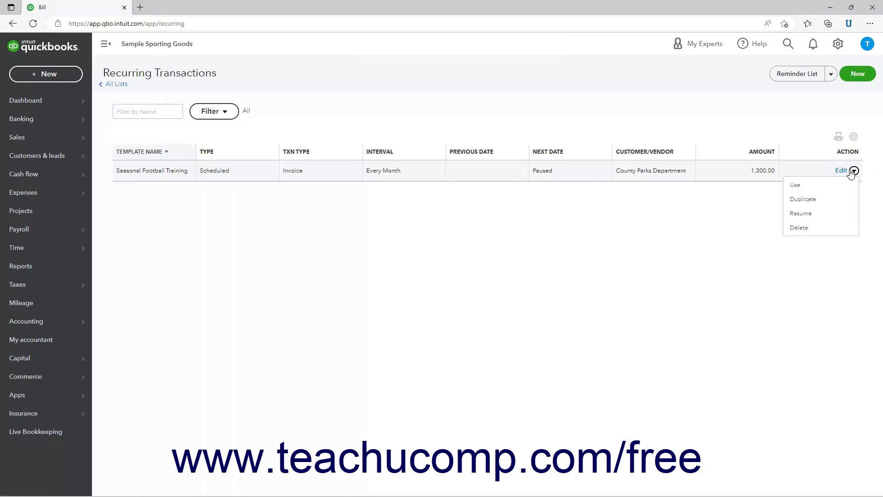
{"action": "left_click", "coordinate": [813, 216]}
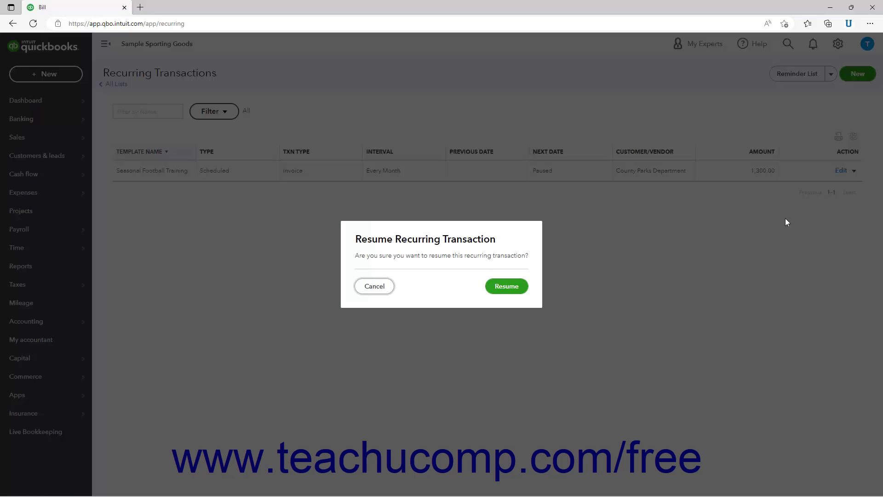
{"action": "left_click", "coordinate": [517, 287]}
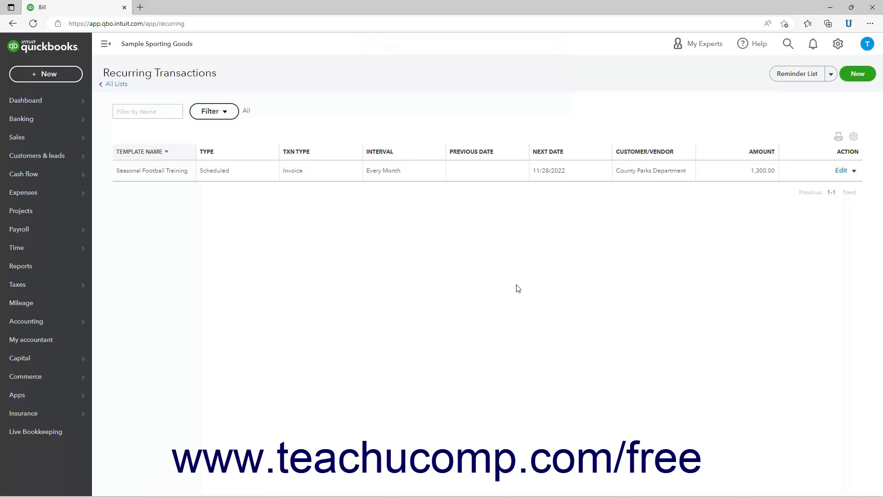
Choose Skip next date for Seasonal Football Training's 11/28/2022 occurrence
{"action": "left_click", "coordinate": [853, 171]}
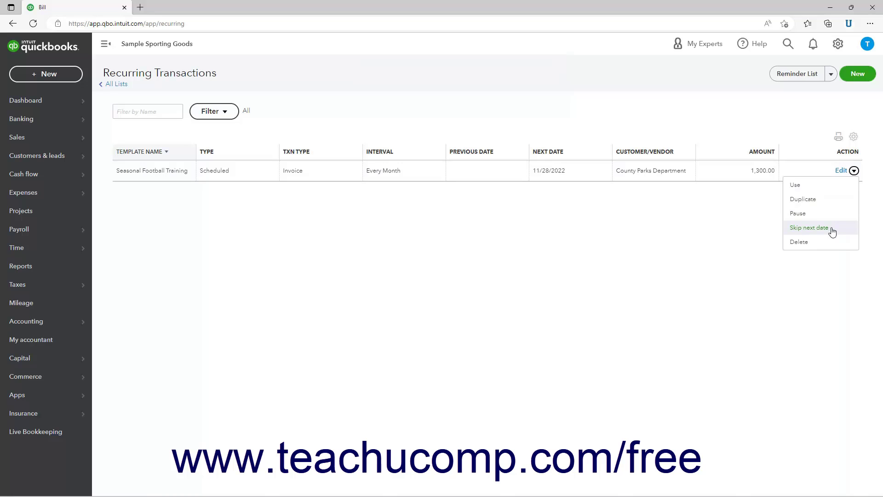
{"action": "left_click", "coordinate": [810, 228]}
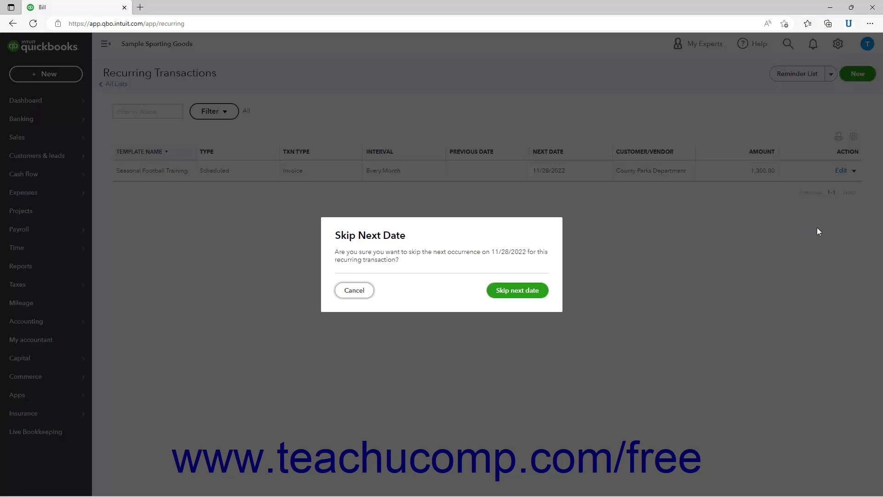